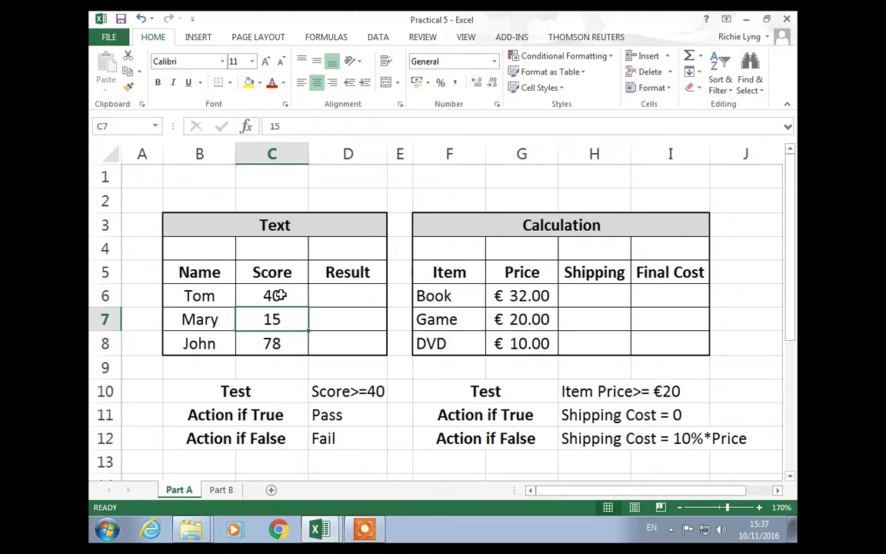
Insert an IF function in cell D6, the first cell of the Result column.
{"action": "left_click", "coordinate": [341, 293]}
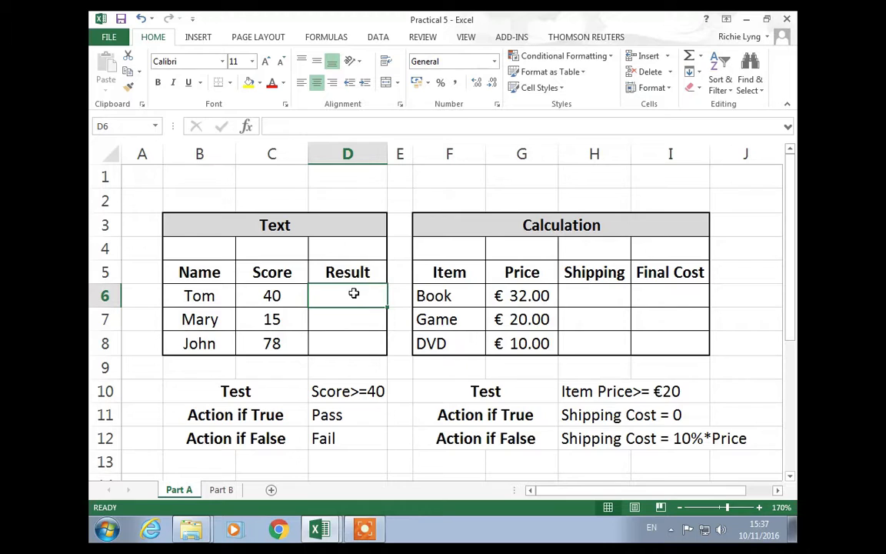
{"action": "left_click", "coordinate": [275, 290]}
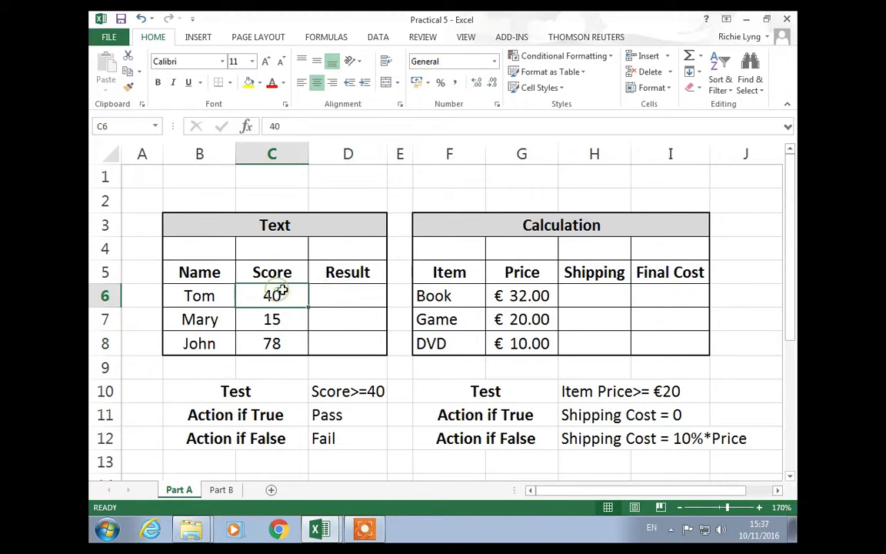
{"action": "left_click", "coordinate": [343, 292]}
{"action": "left_click", "coordinate": [246, 126]}
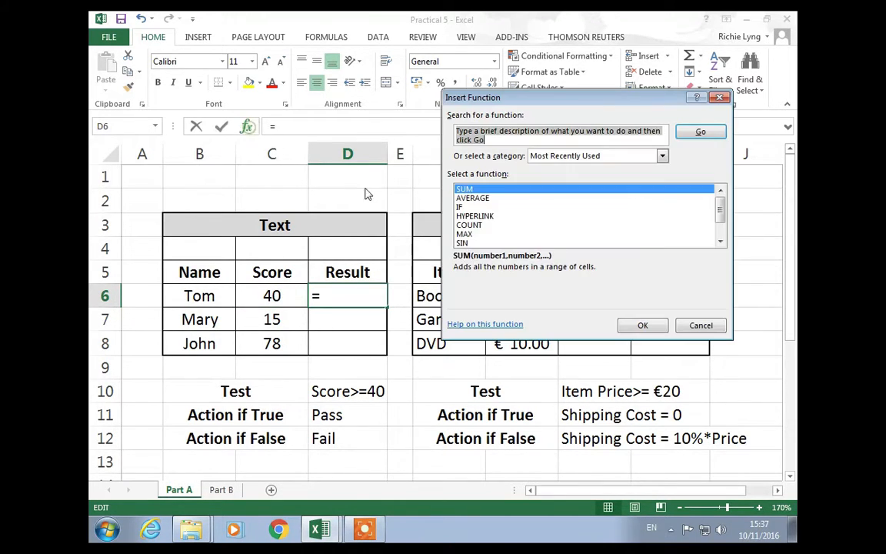
{"action": "left_click", "coordinate": [481, 207]}
{"action": "double_click", "coordinate": [482, 207]}
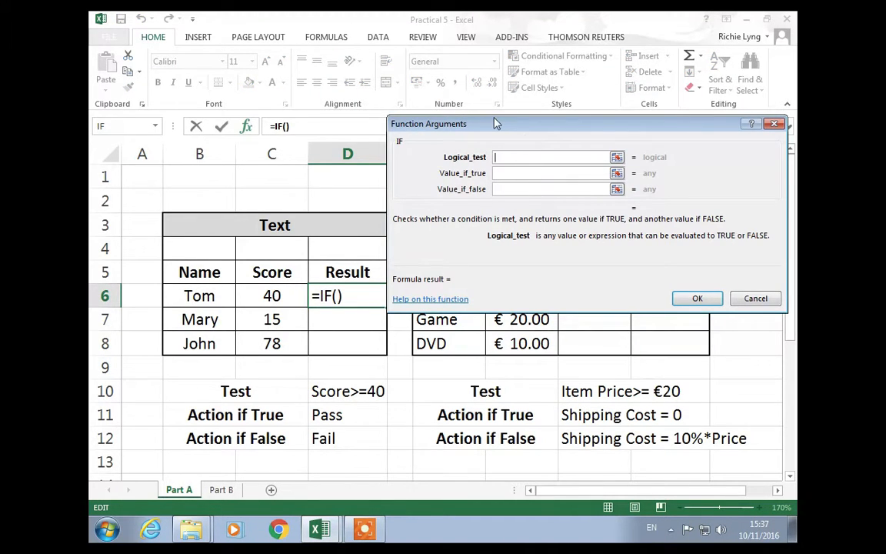
{"action": "left_click_drag", "start_coordinate": [495, 128], "coordinate": [486, 128]}
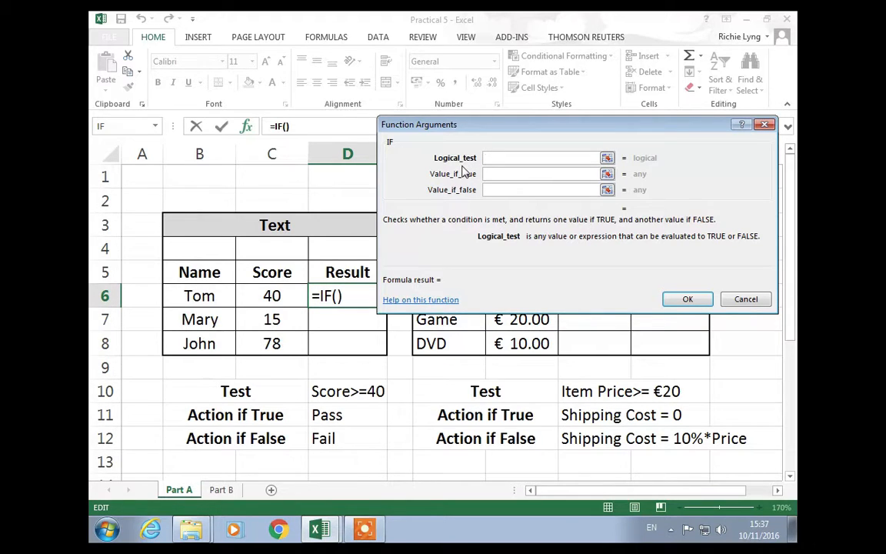
Set the IF function's logical test to C6>=40.
{"action": "left_click", "coordinate": [275, 296]}
{"action": "type", "text": ">"}
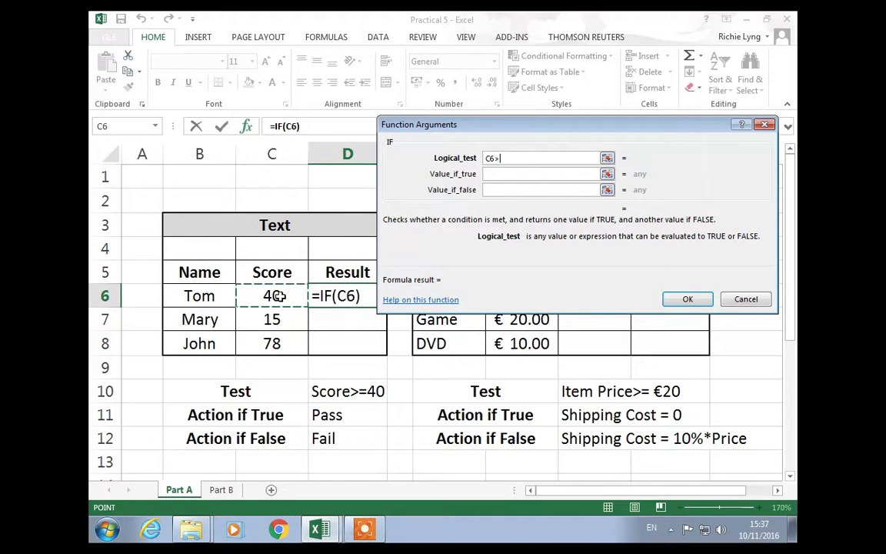
{"action": "type", "text": "="}
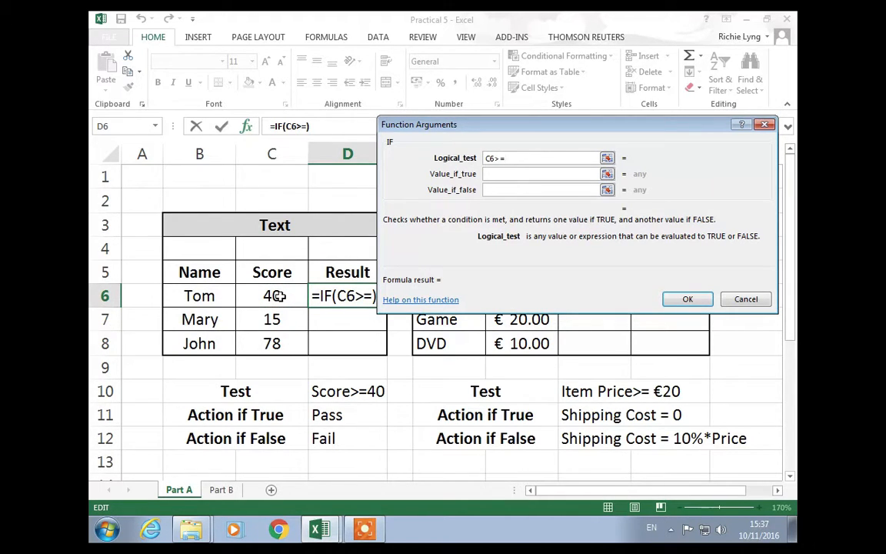
{"action": "type", "text": "40"}
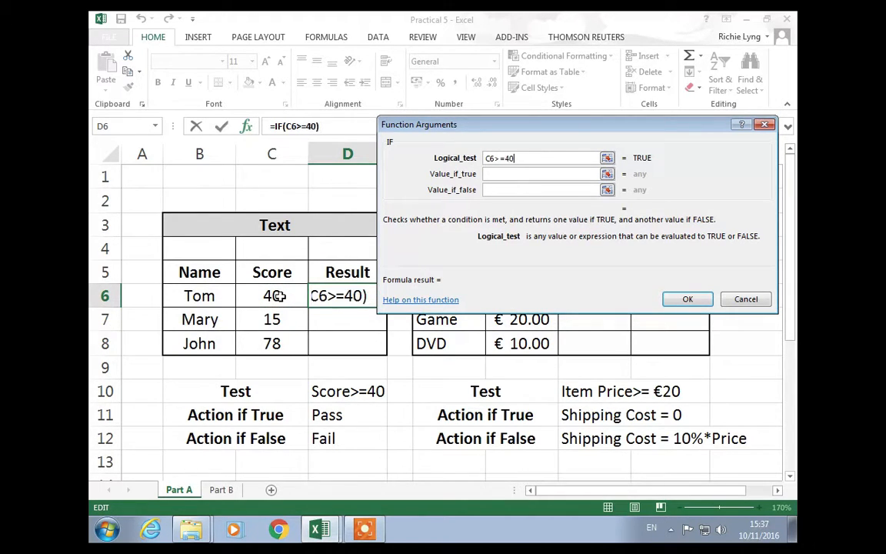
Complete the IF formula with "Pass" if true and "Fail" if false, and copy it from D6 down to D8.
{"action": "left_click", "coordinate": [496, 174]}
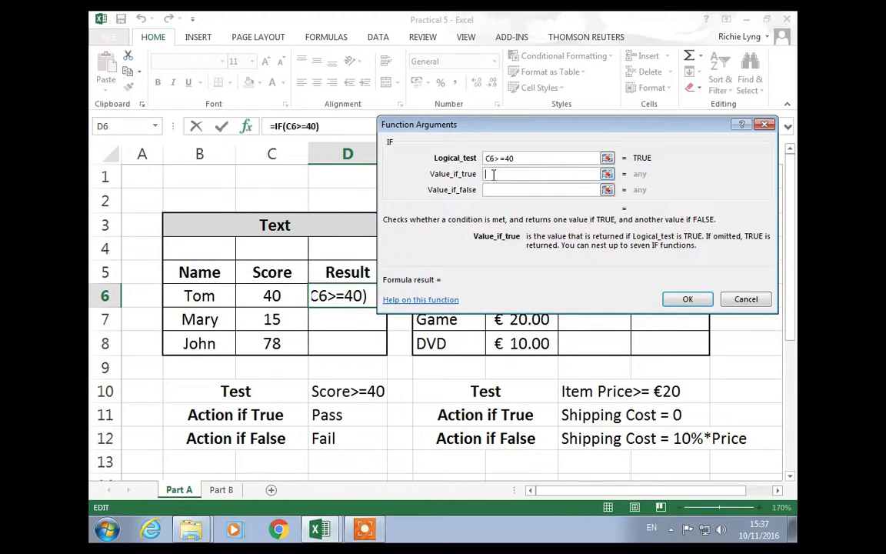
{"action": "type", "text": "Pass"}
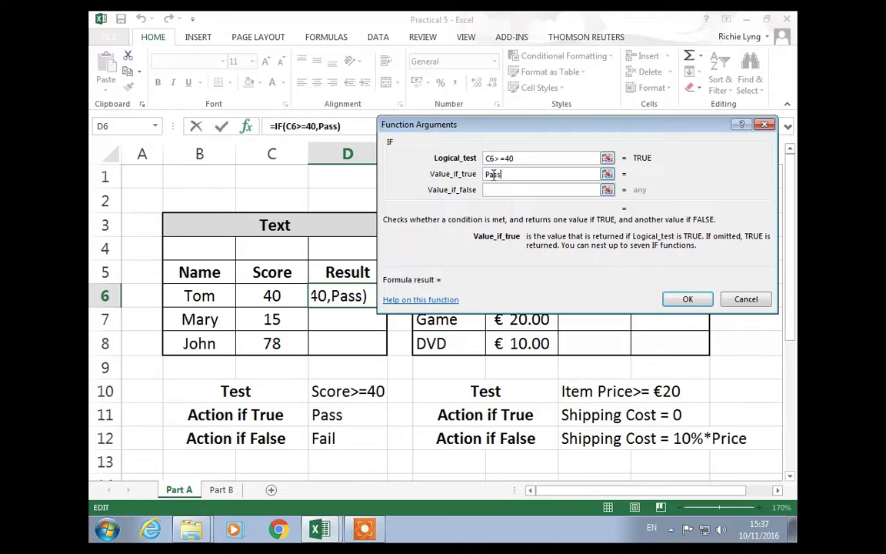
{"action": "left_click", "coordinate": [499, 190]}
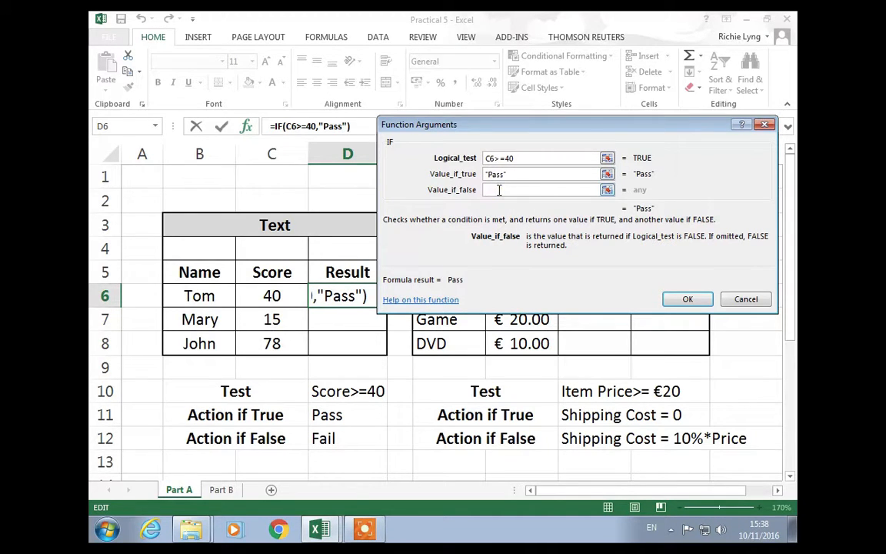
{"action": "type", "text": "Fail"}
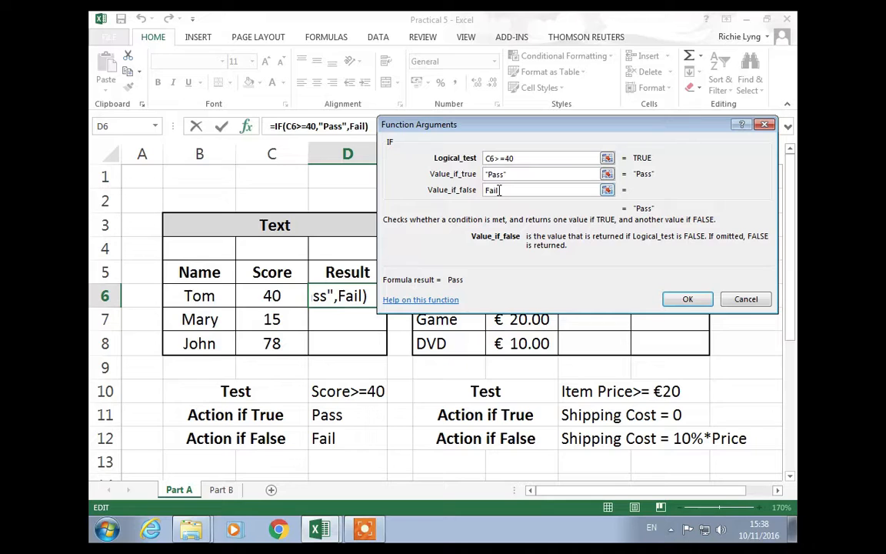
{"action": "left_click", "coordinate": [688, 298]}
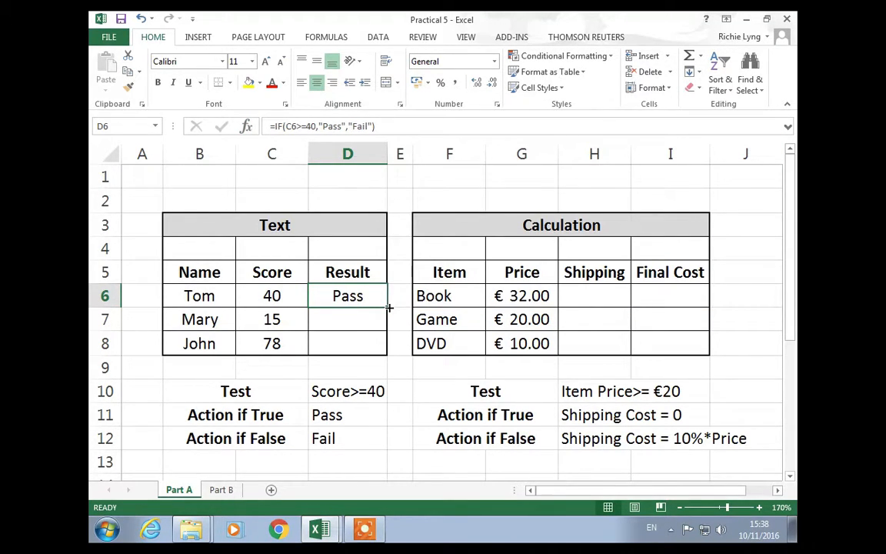
{"action": "left_click_drag", "start_coordinate": [388, 308], "coordinate": [369, 347]}
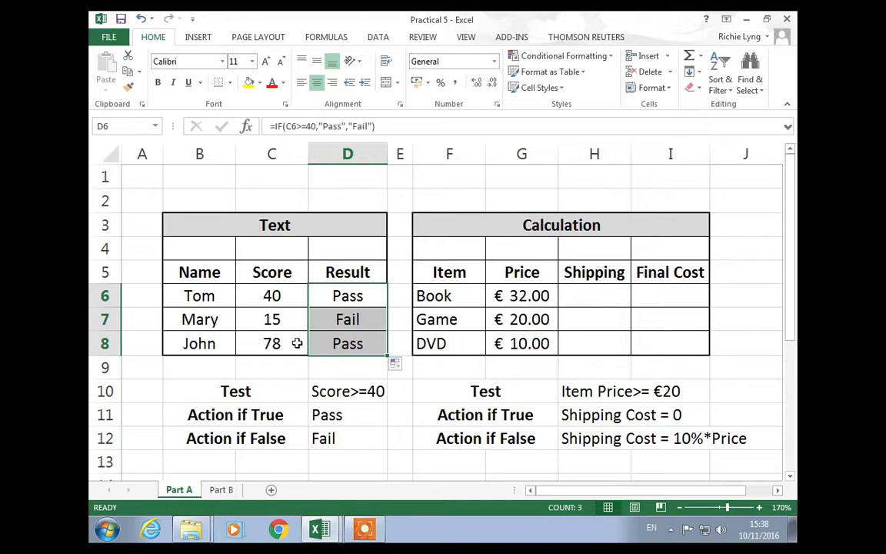
Change the score in cell C8 to 39 to test the Result formula.
{"action": "left_click", "coordinate": [277, 343]}
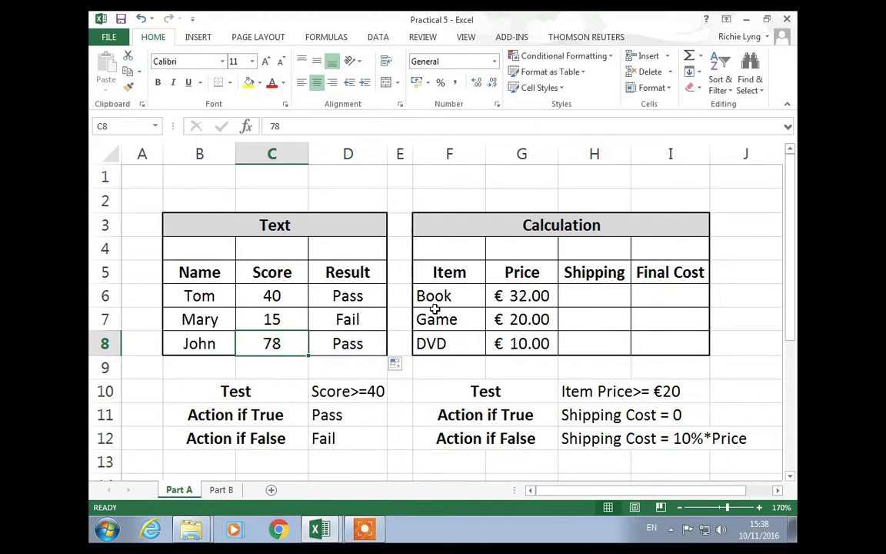
{"action": "type", "text": "39"}
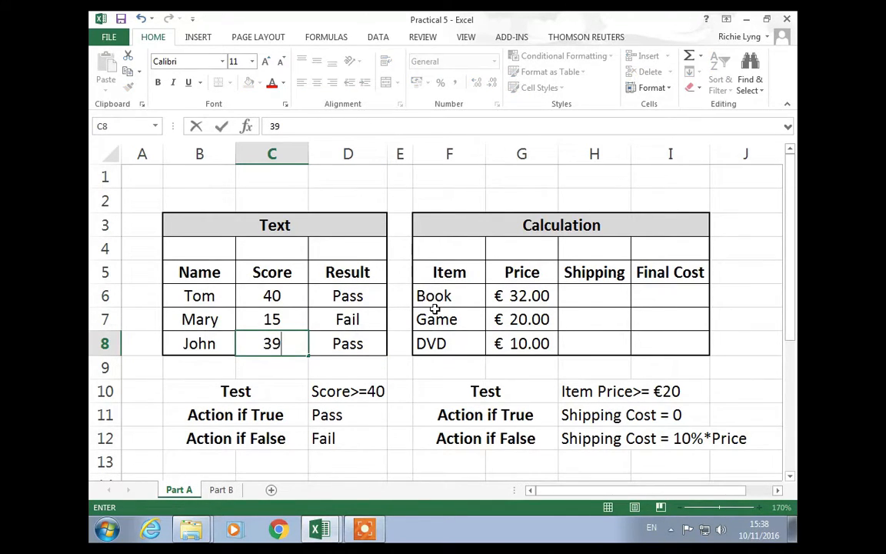
{"action": "key", "text": "Return"}
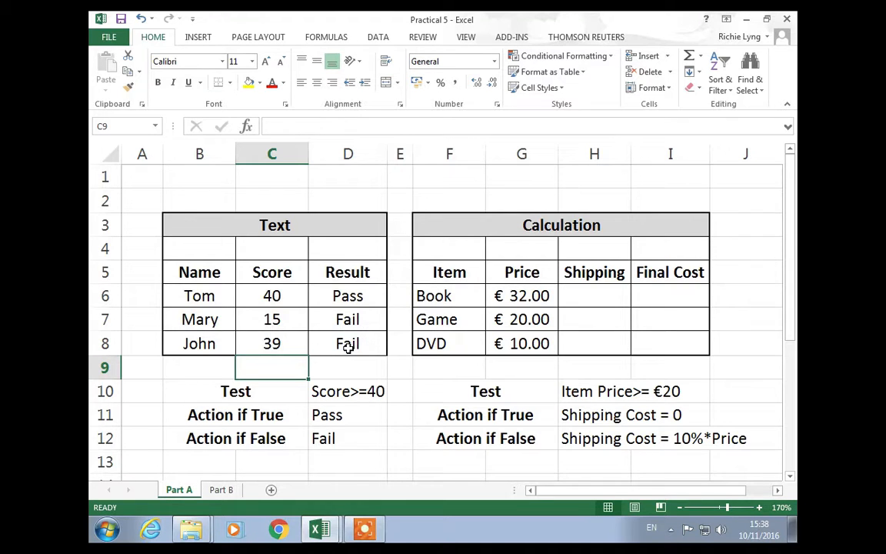
Review the shipping cost rule in row 12 and insert an IF function in cell H6 for the Book's shipping.
{"action": "left_click", "coordinate": [576, 296]}
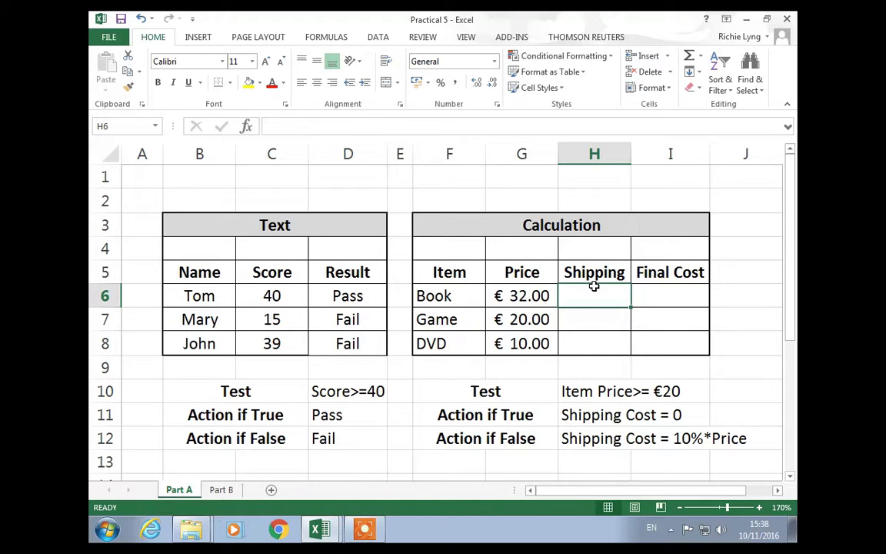
{"action": "left_click", "coordinate": [589, 438]}
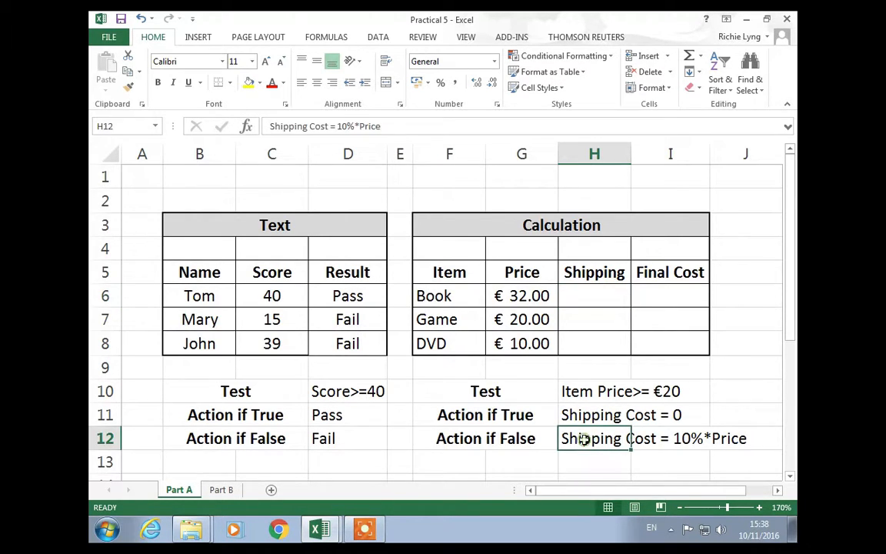
{"action": "left_click_drag", "start_coordinate": [589, 439], "coordinate": [711, 438]}
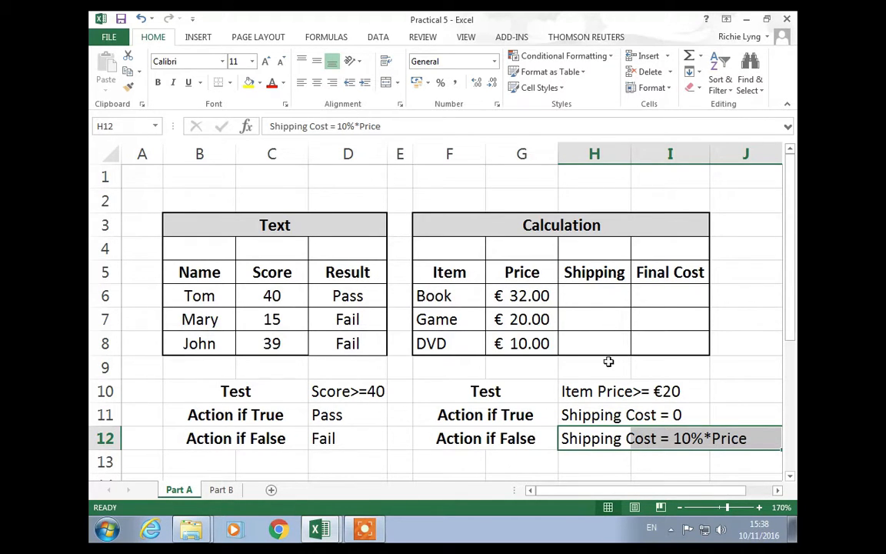
{"action": "left_click", "coordinate": [581, 290]}
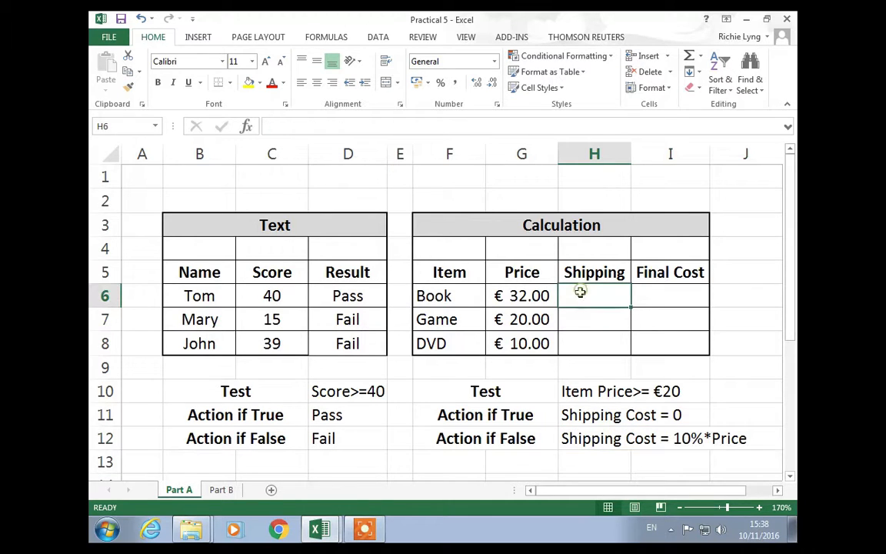
{"action": "left_click", "coordinate": [247, 128]}
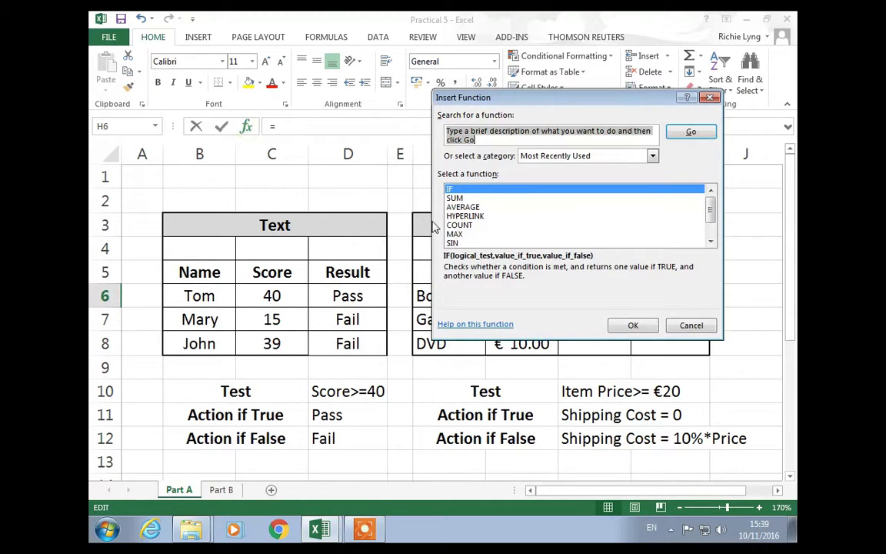
{"action": "double_click", "coordinate": [443, 185]}
{"action": "left_click_drag", "start_coordinate": [520, 141], "coordinate": [343, 84]}
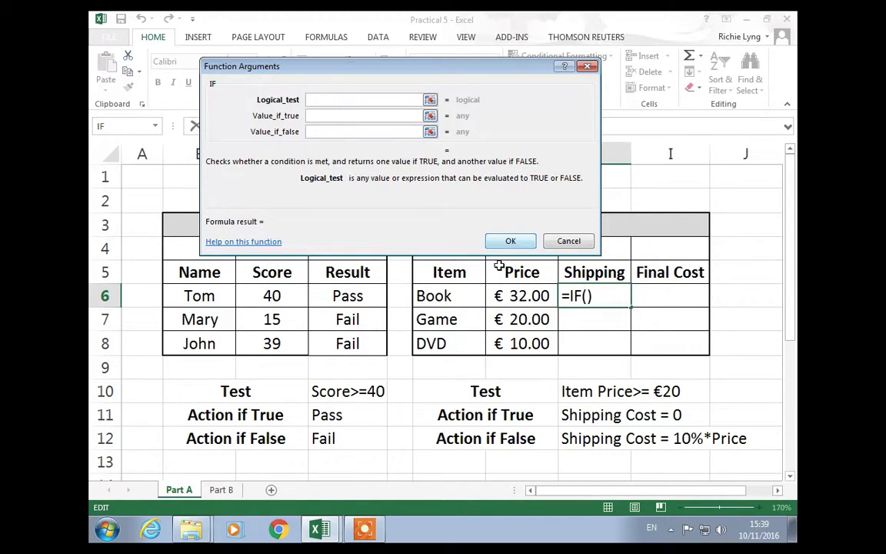
Set the shipping IF function's logical test to G6>=20 and its value if true to 0.
{"action": "left_click", "coordinate": [526, 295]}
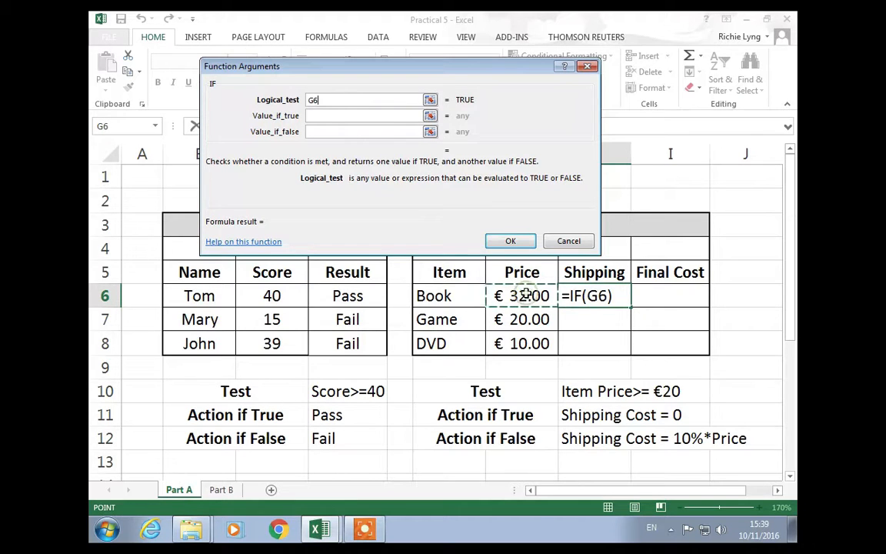
{"action": "type", "text": ">="}
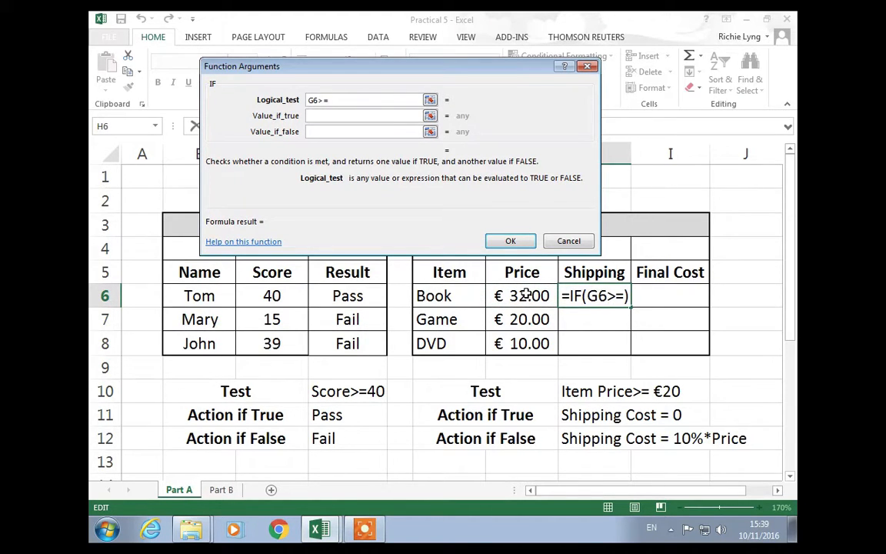
{"action": "type", "text": "20"}
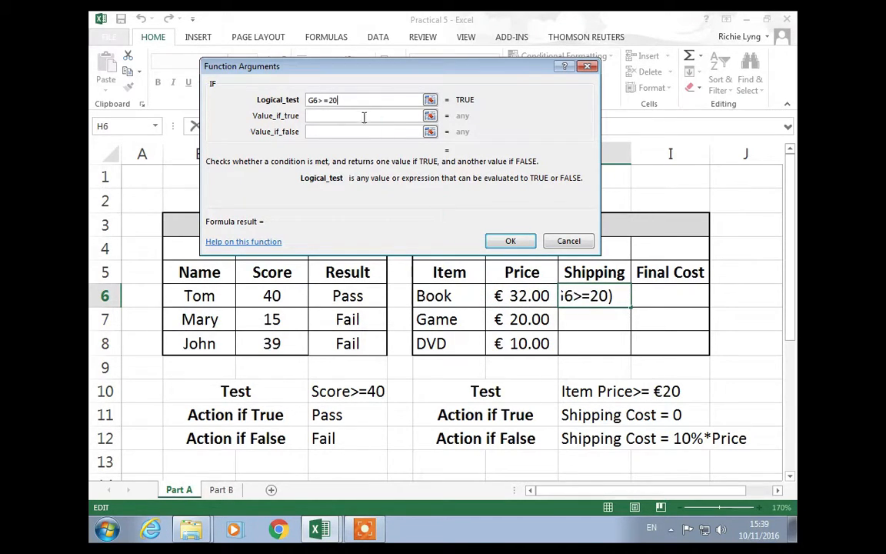
{"action": "left_click", "coordinate": [364, 116]}
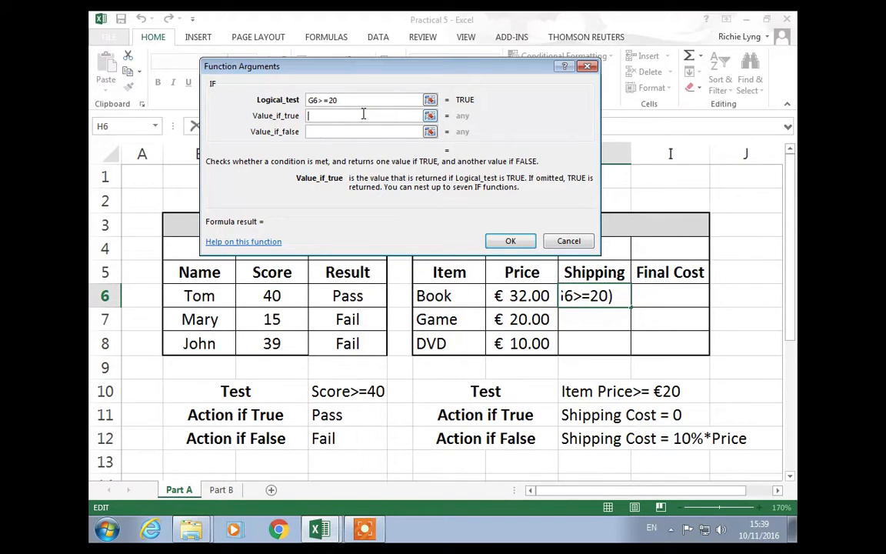
{"action": "type", "text": "0"}
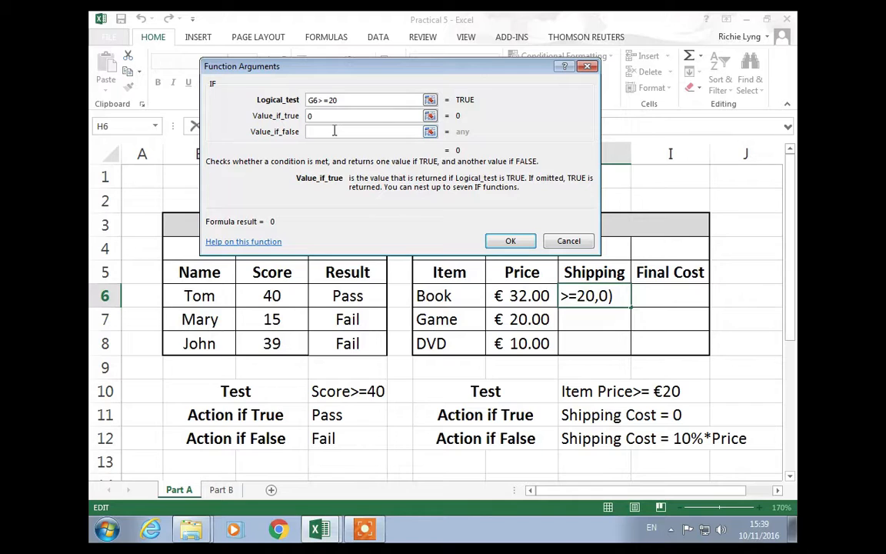
Set the value if false to 10%*G6, and copy the completed shipping formula from H6 down to H8.
{"action": "left_click", "coordinate": [334, 131]}
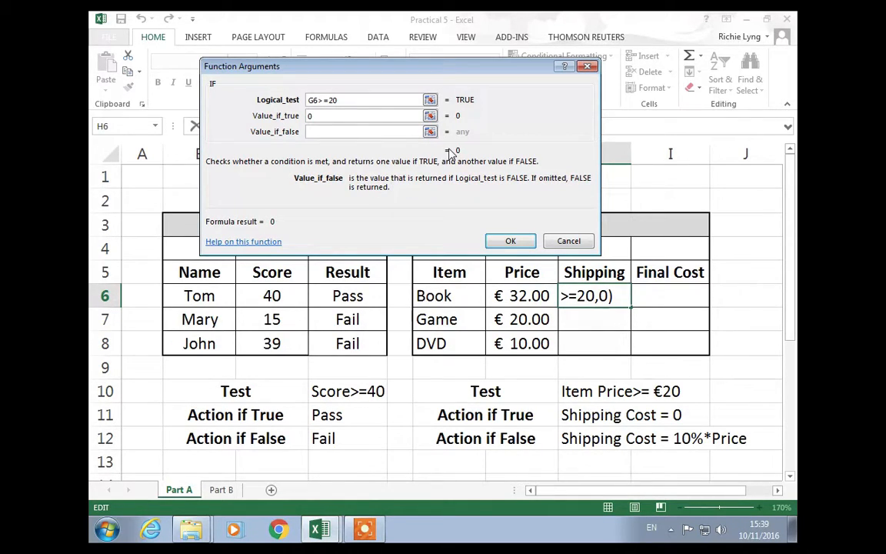
{"action": "type", "text": "10"}
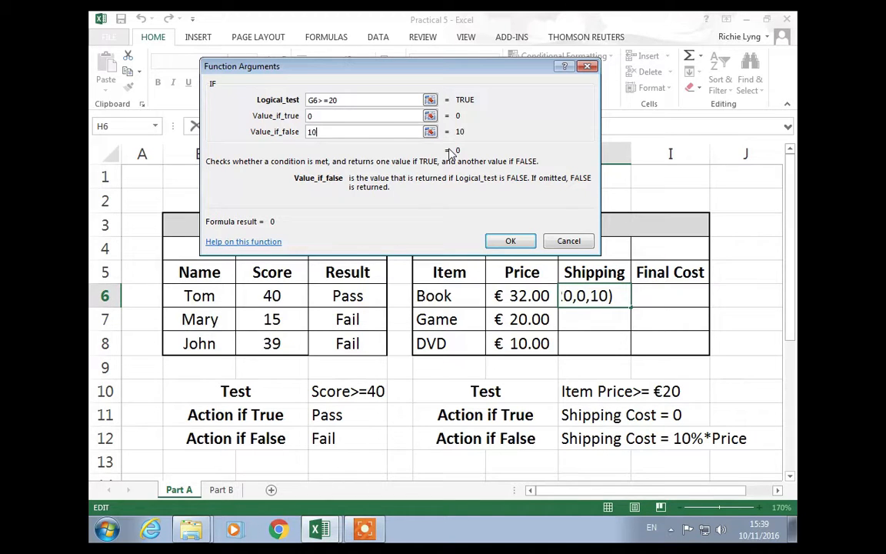
{"action": "type", "text": "%"}
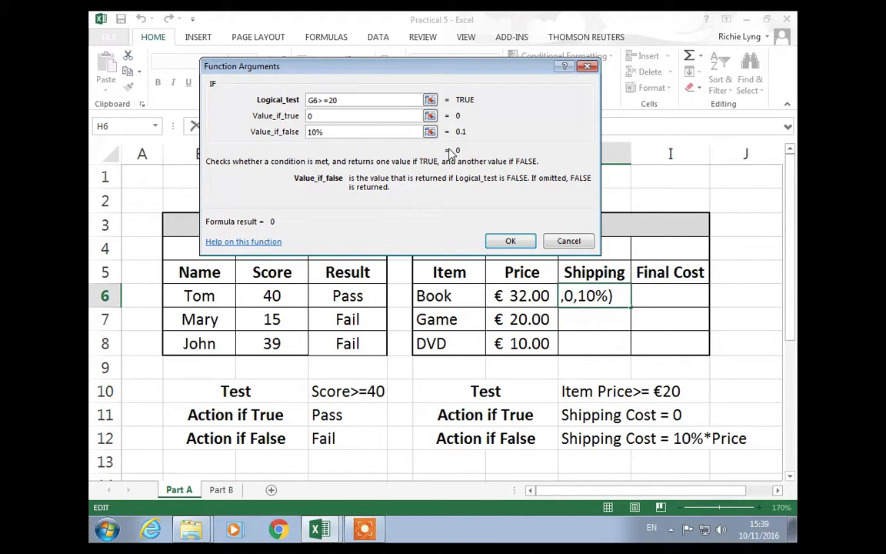
{"action": "type", "text": "*"}
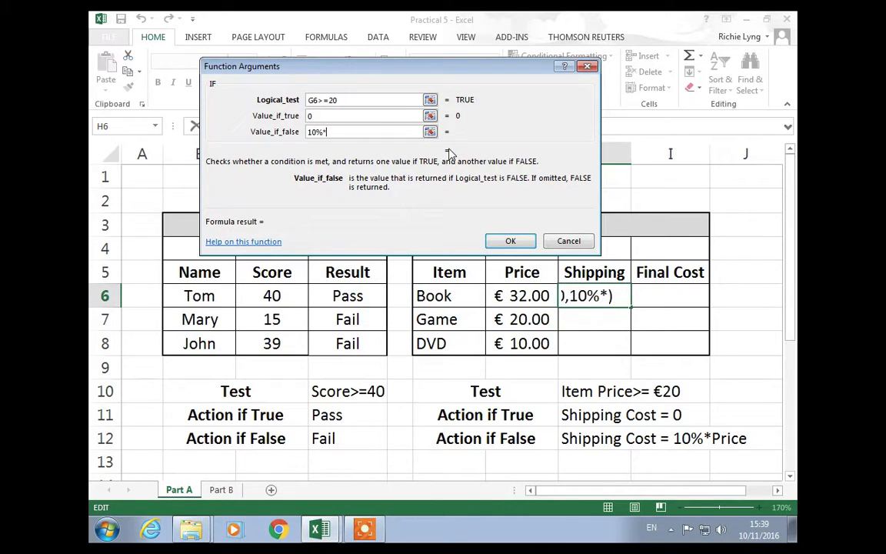
{"action": "left_click", "coordinate": [517, 296]}
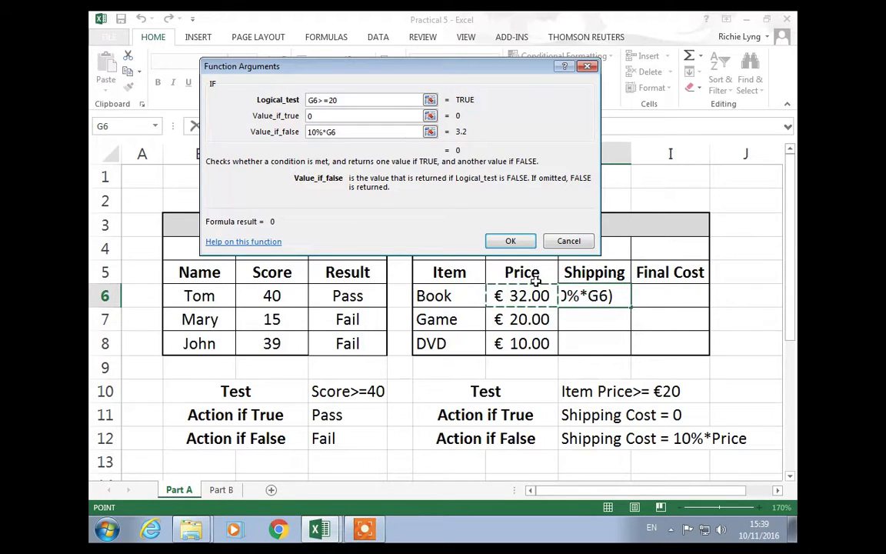
{"action": "key", "text": "Return"}
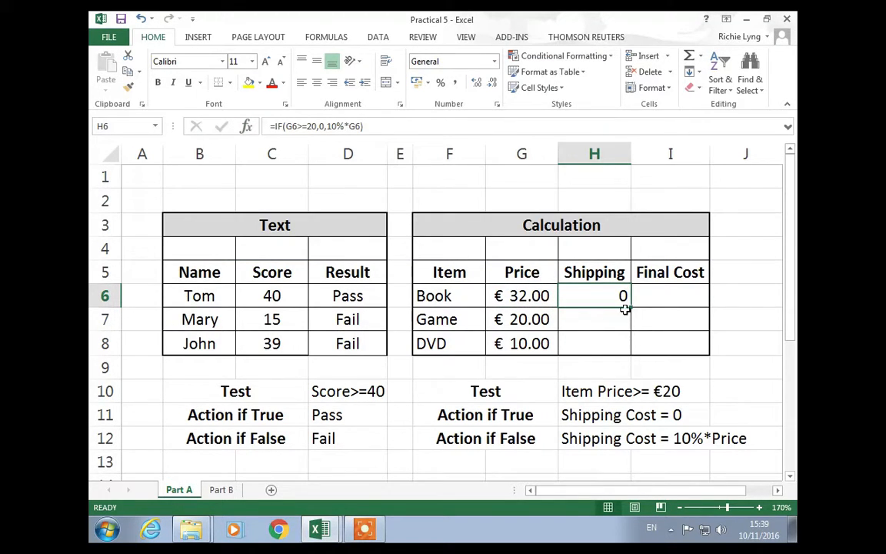
{"action": "left_click_drag", "start_coordinate": [631, 308], "coordinate": [620, 343]}
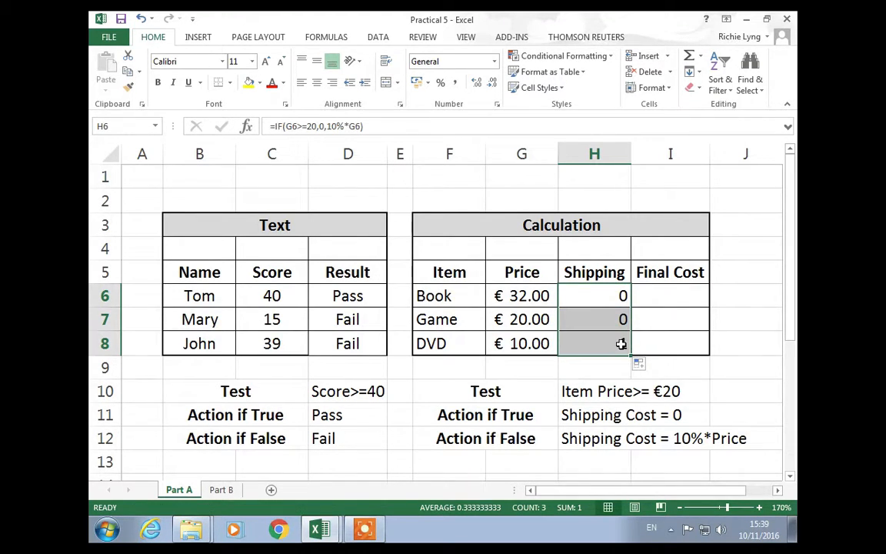
Format the shipping costs in H6:H8 with the € English (Ireland) accounting format.
{"action": "left_click", "coordinate": [427, 83]}
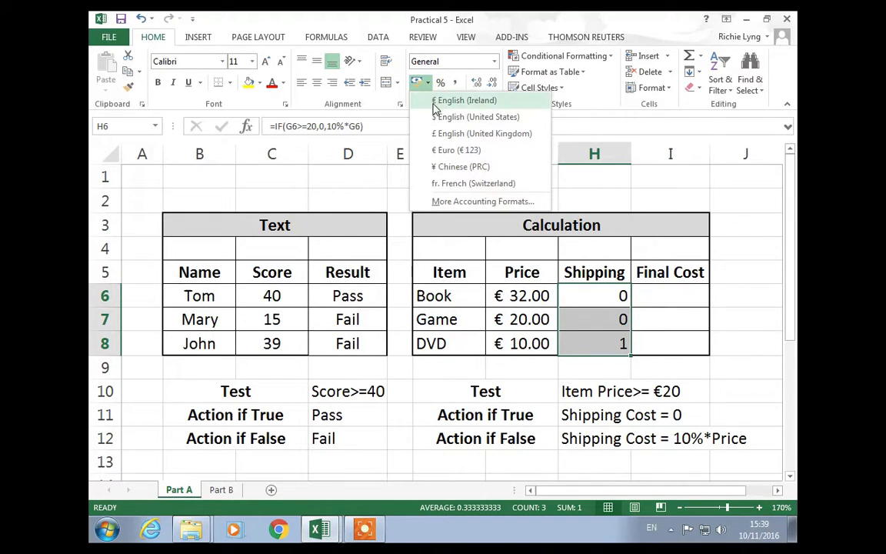
{"action": "left_click", "coordinate": [436, 97]}
Calculate the Book's final cost in cell I6 with =G6+H6 and copy the formula down to I8.
{"action": "left_click", "coordinate": [673, 293]}
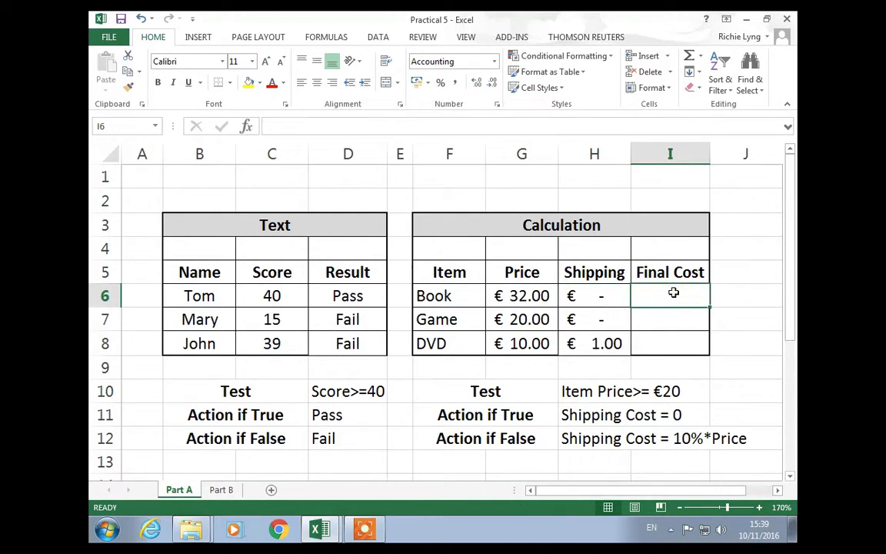
{"action": "type", "text": "="}
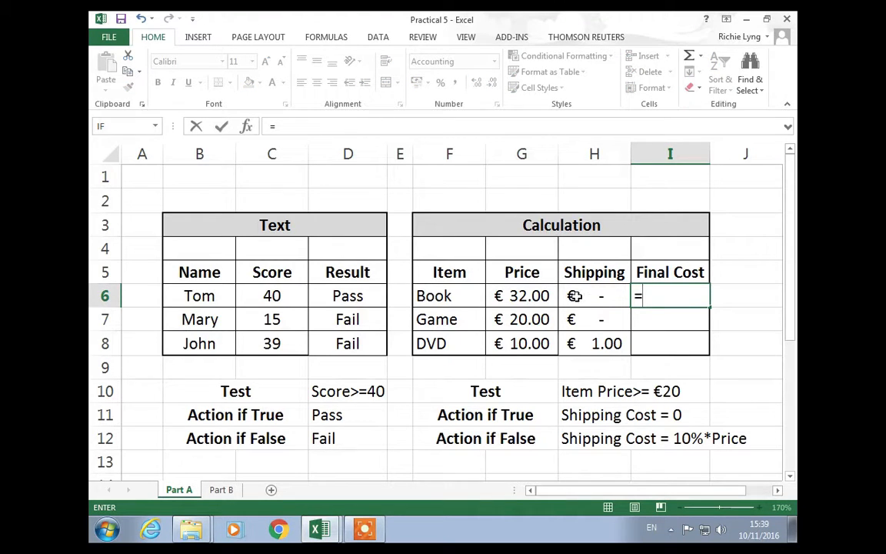
{"action": "left_click", "coordinate": [524, 299]}
{"action": "type", "text": "+"}
{"action": "left_click", "coordinate": [596, 299]}
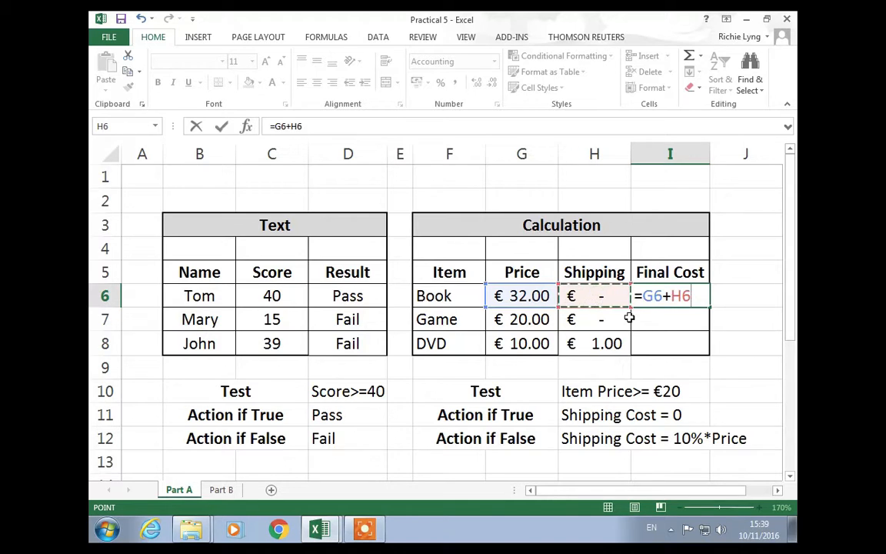
{"action": "key", "text": "Return"}
{"action": "left_click", "coordinate": [702, 299]}
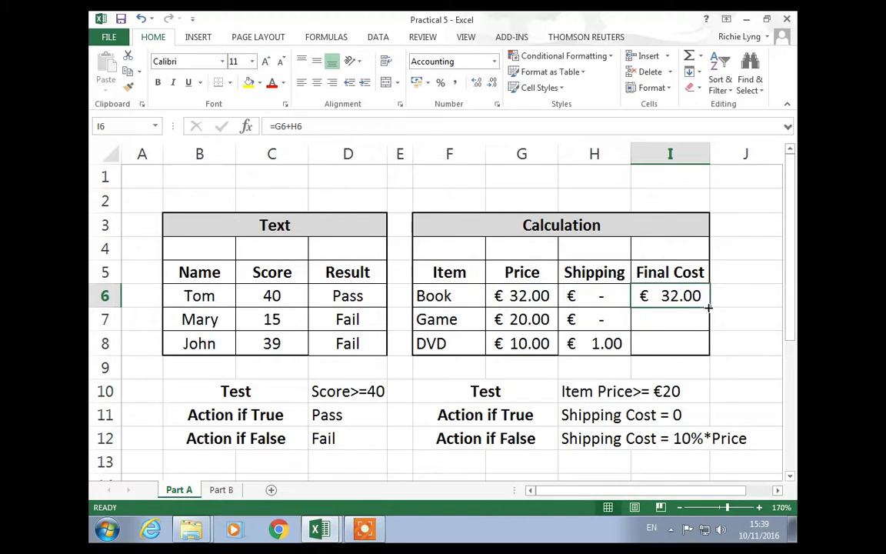
{"action": "left_click_drag", "start_coordinate": [708, 308], "coordinate": [702, 351]}
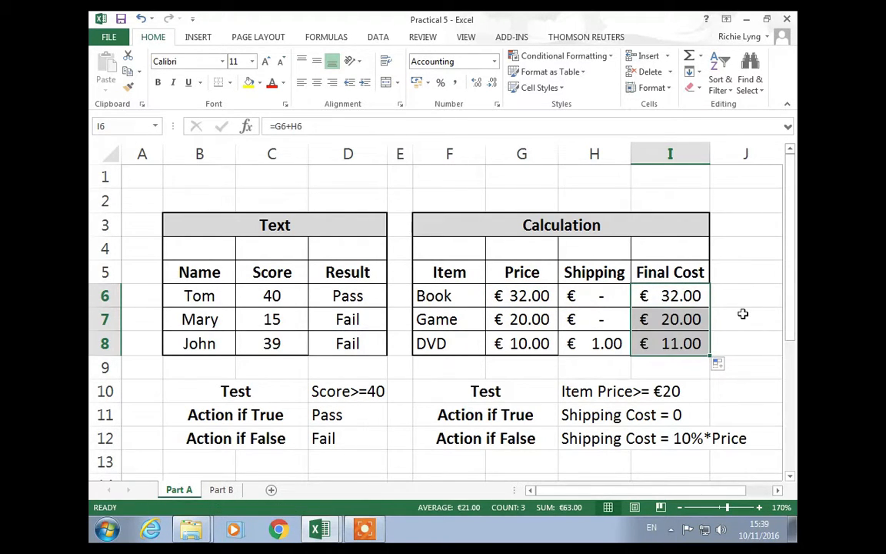
{"action": "left_click", "coordinate": [743, 313]}
{"action": "left_click", "coordinate": [589, 364]}
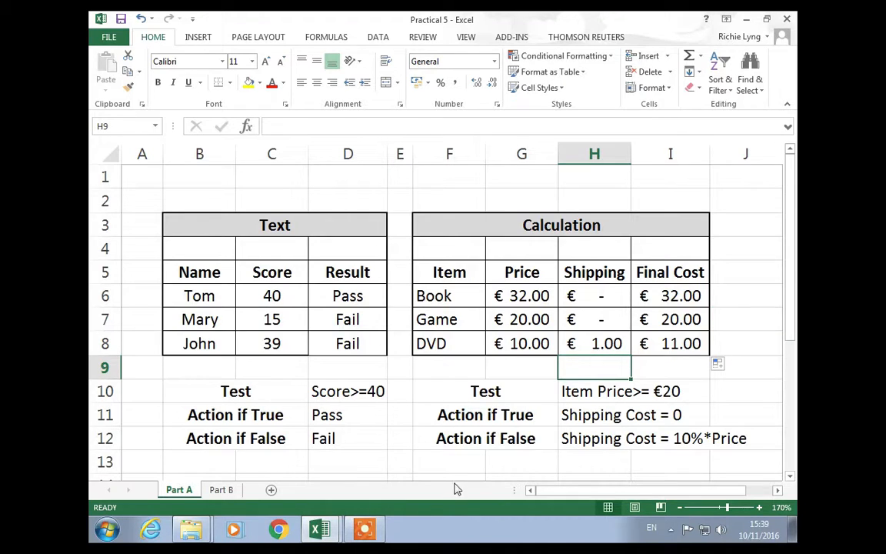